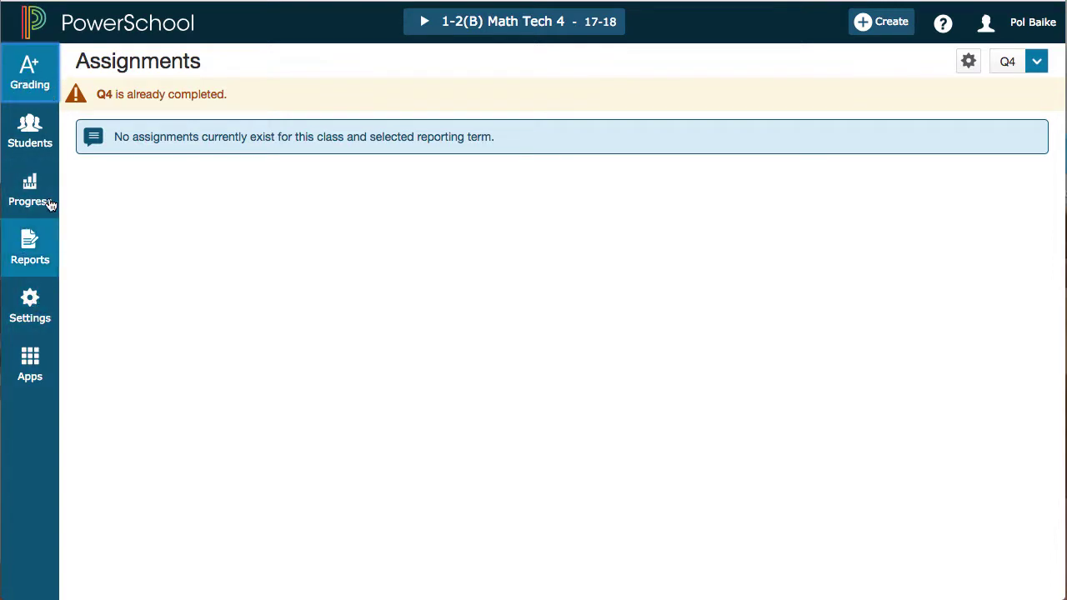
- Open the class scoresheet and start a new assignment named Journal
left_click(35, 77)
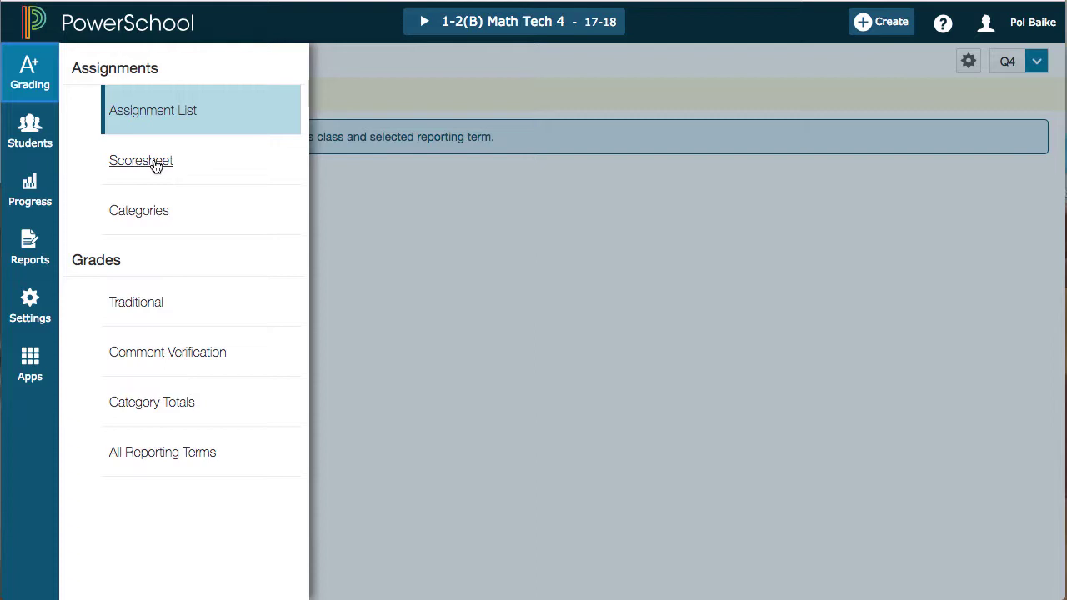
left_click(156, 166)
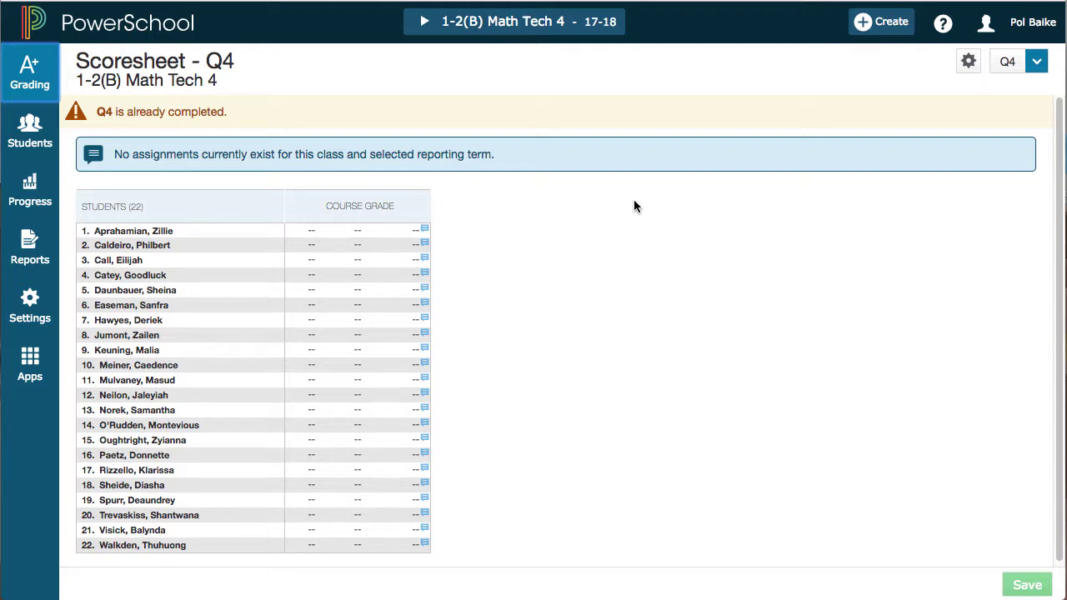
left_click(886, 29)
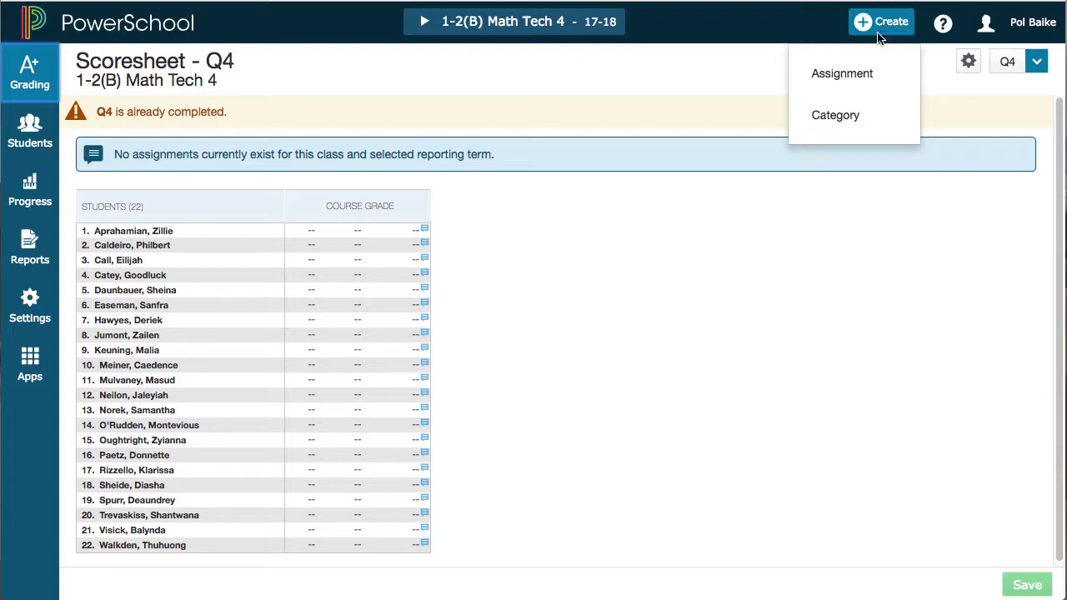
left_click(840, 72)
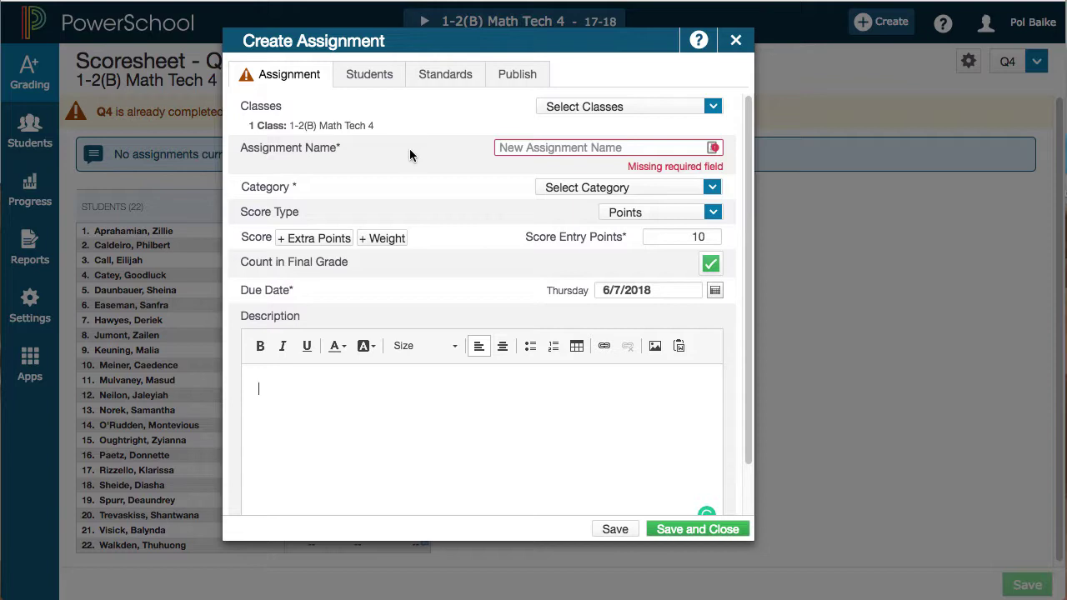
left_click(533, 149)
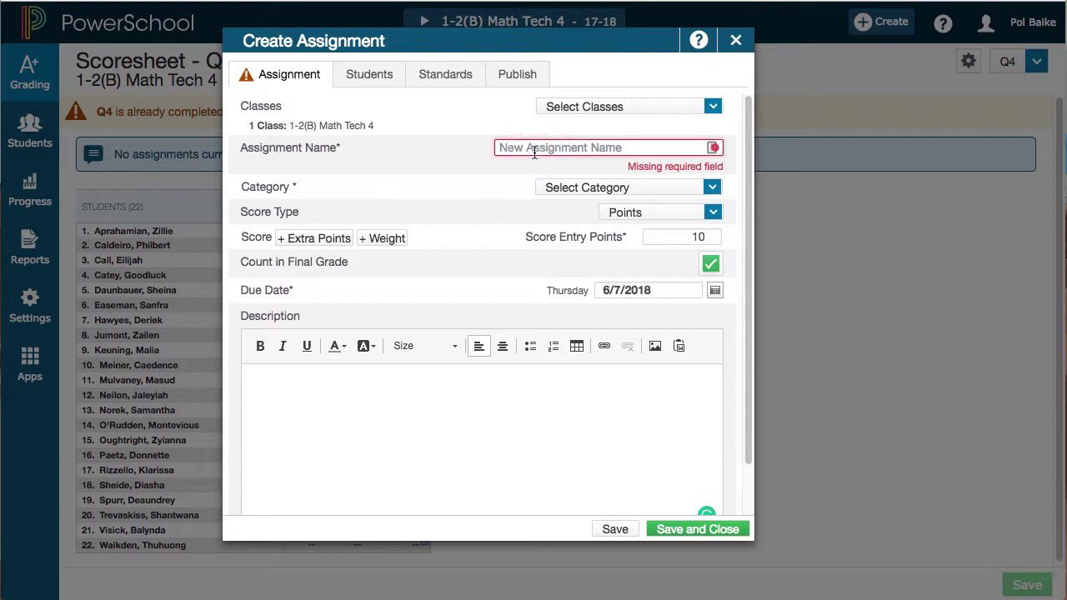
type("Journal")
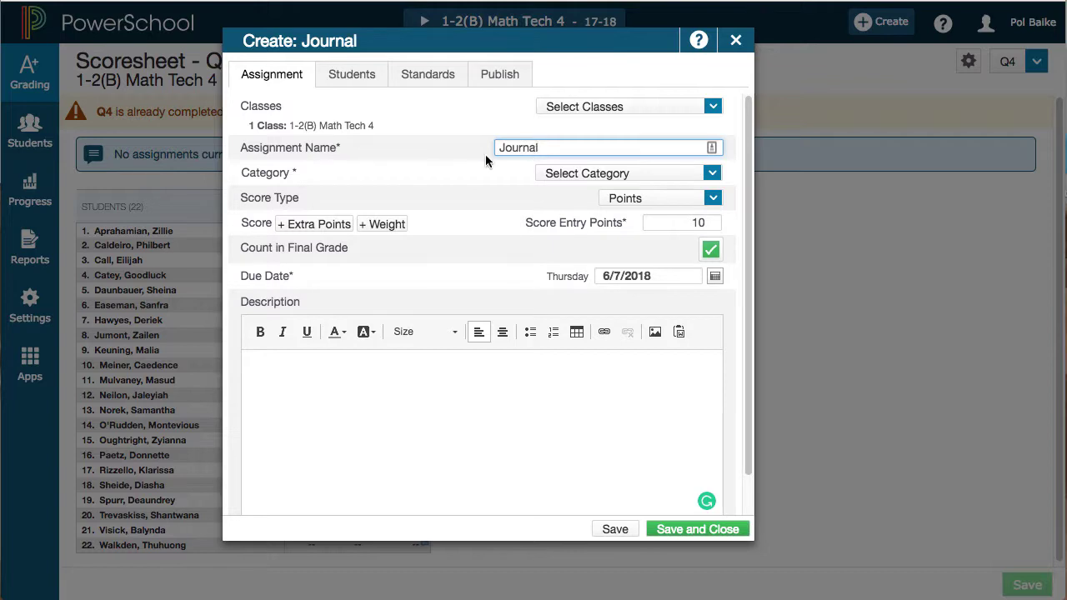
- Set the Journal assignment's category to Homework and its due date to 5/16/2018
left_click(549, 176)
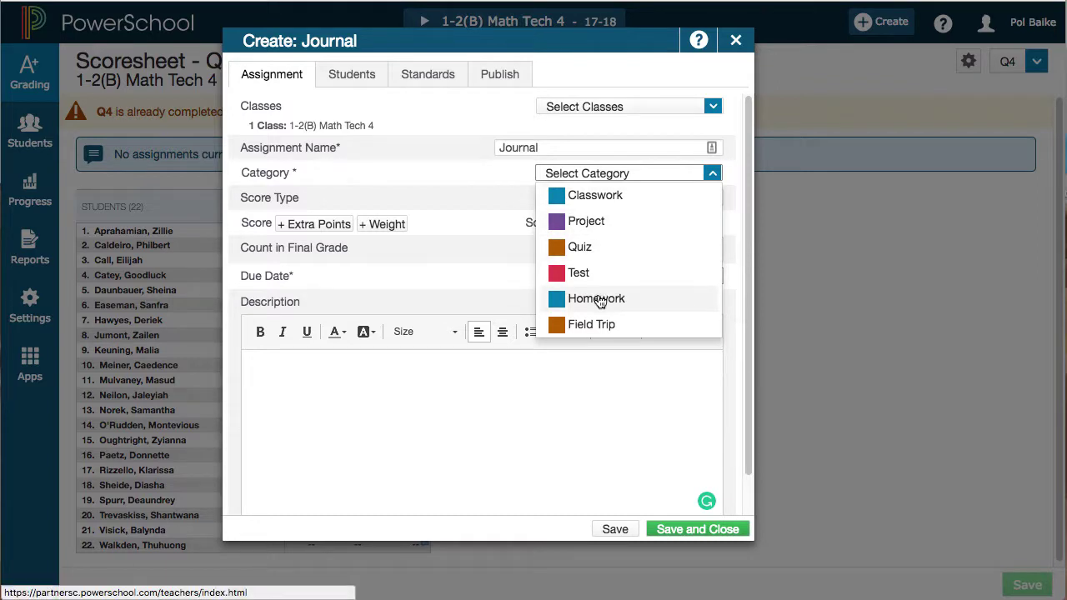
left_click(599, 300)
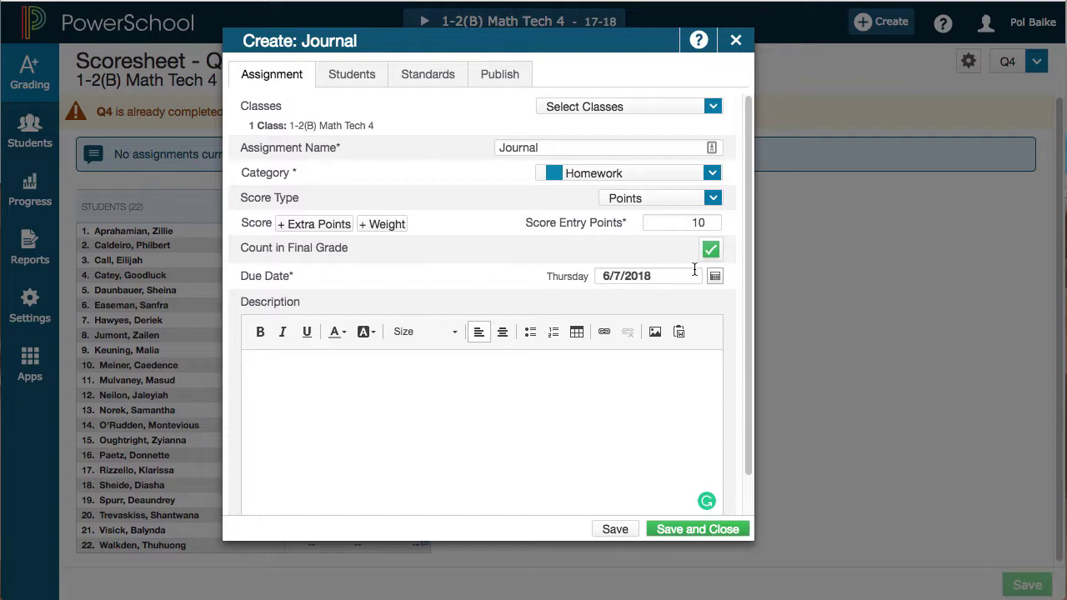
left_click(716, 277)
left_click(615, 306)
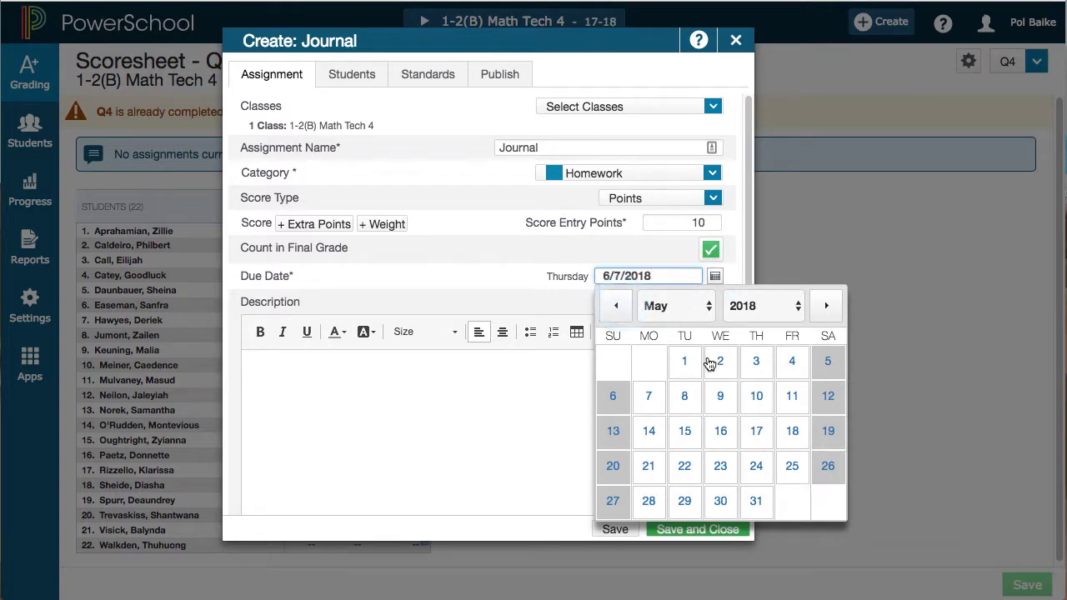
left_click(721, 432)
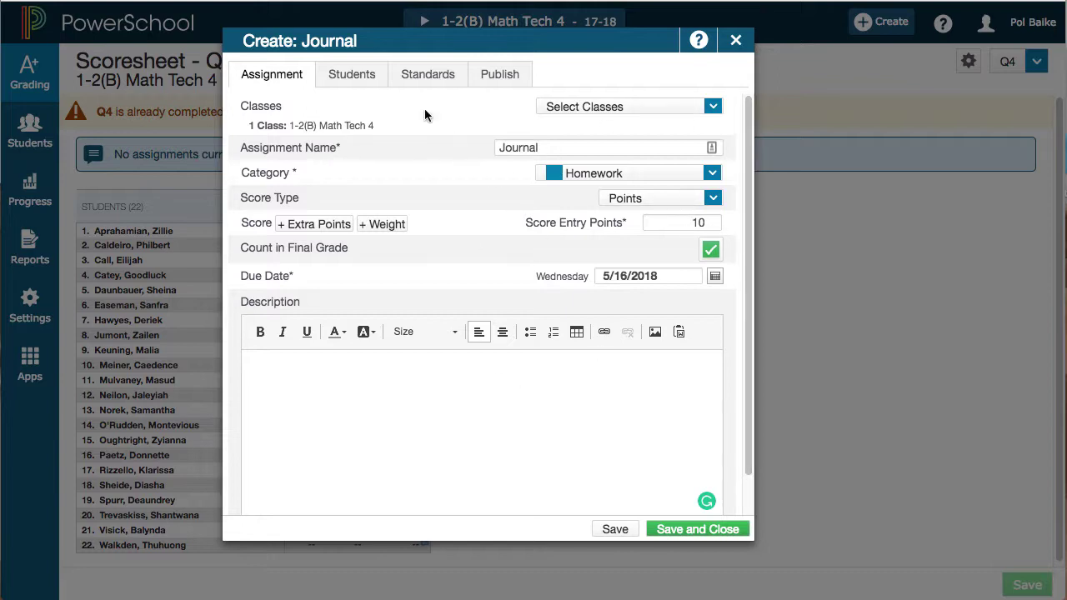
- Deselect all students and assign Journal only to the 1st, 5th, 8th, 10th, 11th and 12th students on the class list
left_click(356, 79)
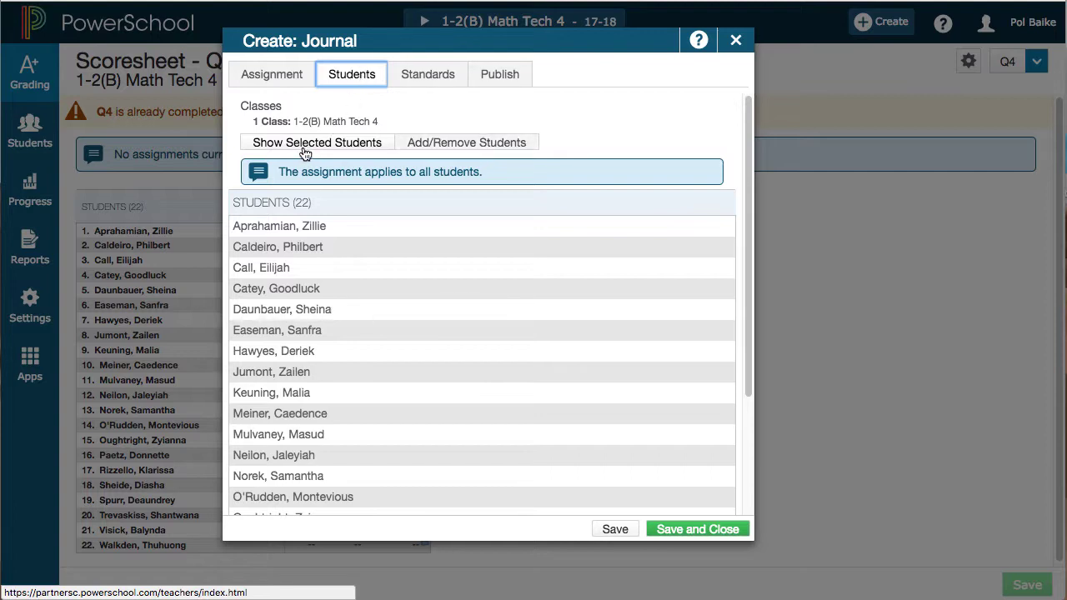
left_click(423, 145)
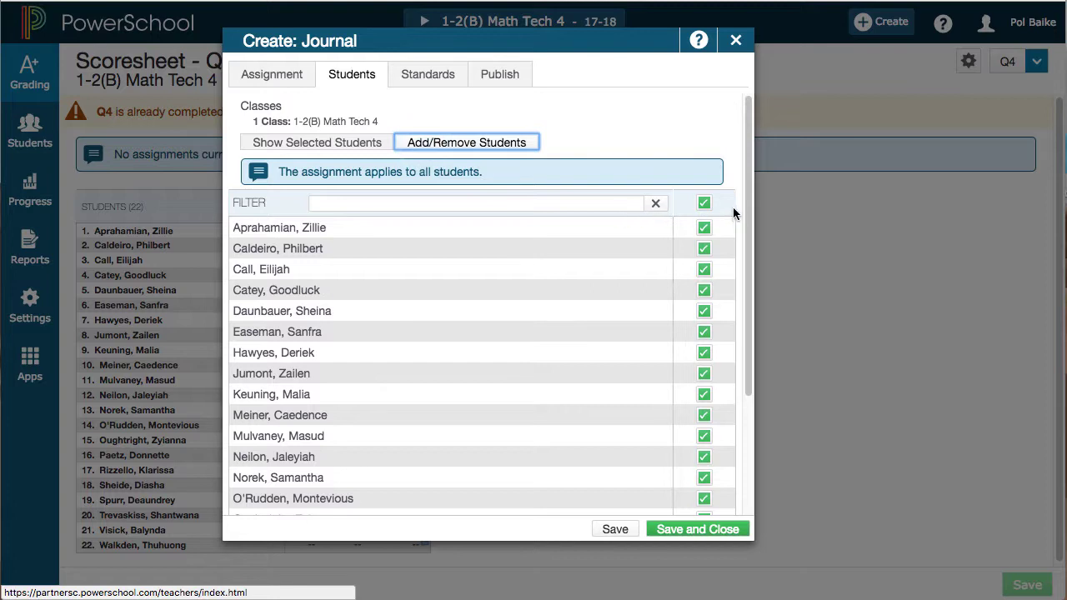
left_click(705, 205)
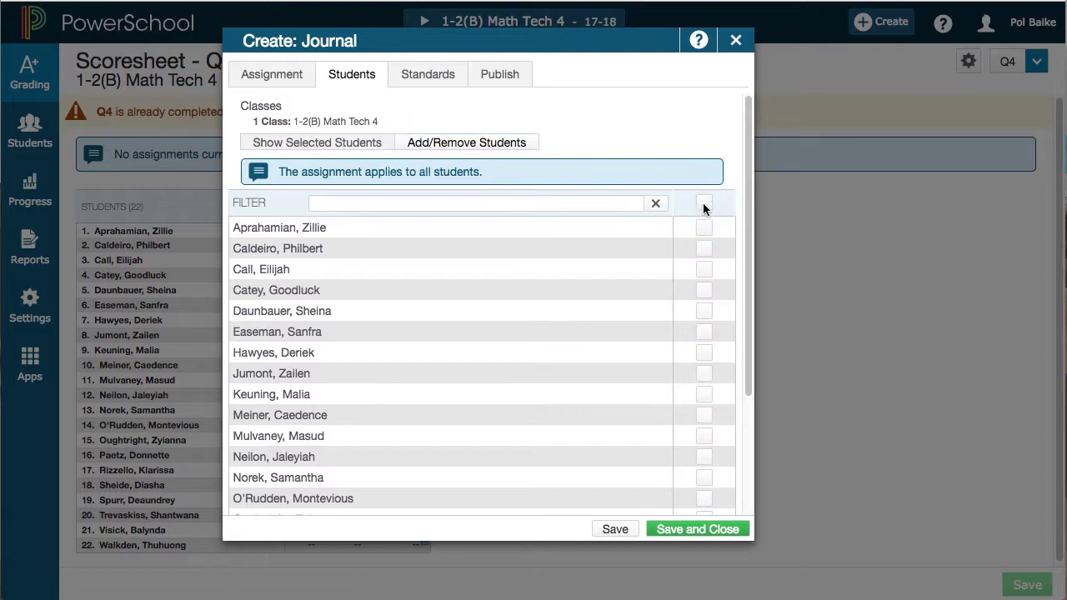
left_click(703, 227)
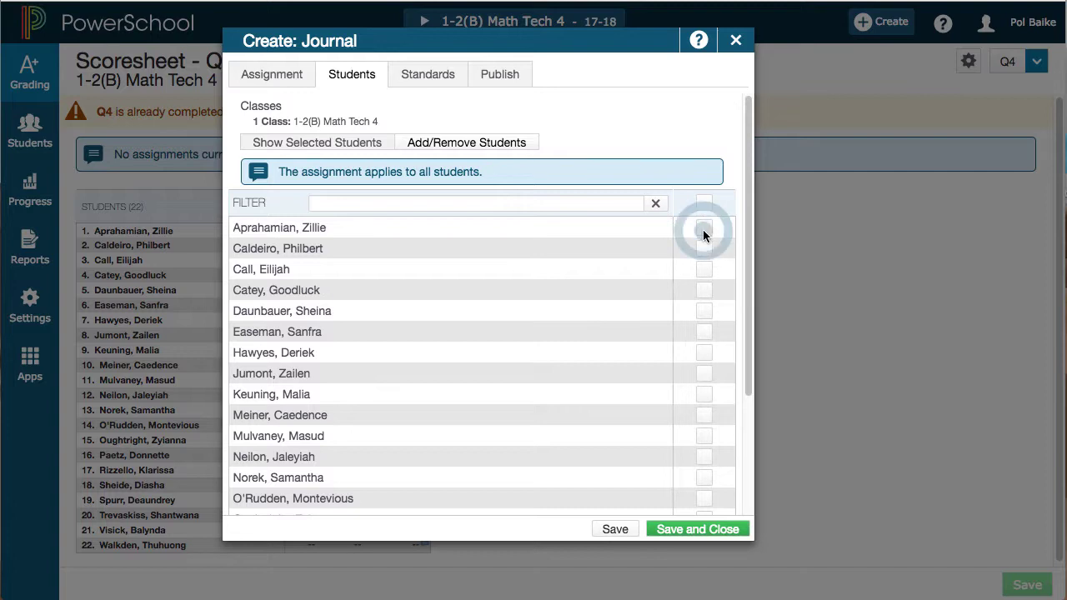
left_click(702, 311)
left_click(702, 415)
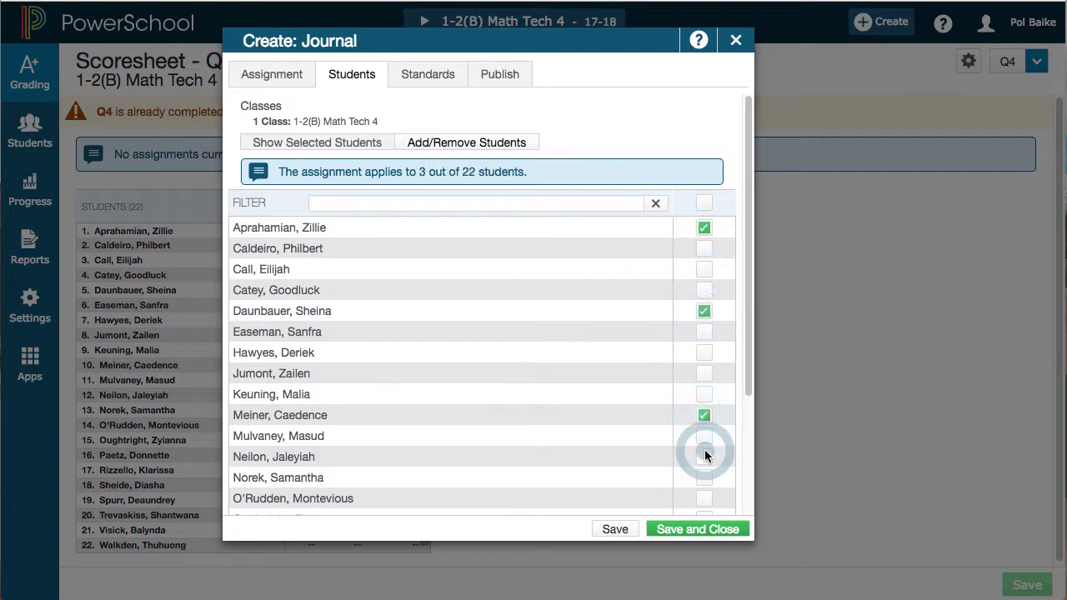
left_click(702, 457)
left_click(702, 436)
left_click(703, 373)
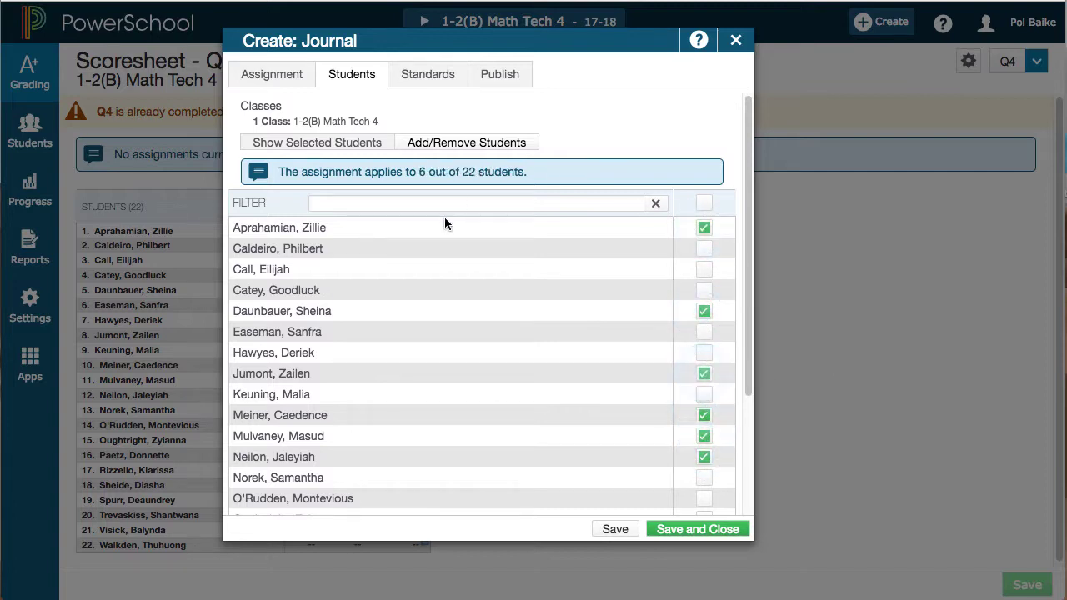
- Review the assignment's standards and publishing options, keep it published immediately, and save and close the Journal assignment
left_click(420, 81)
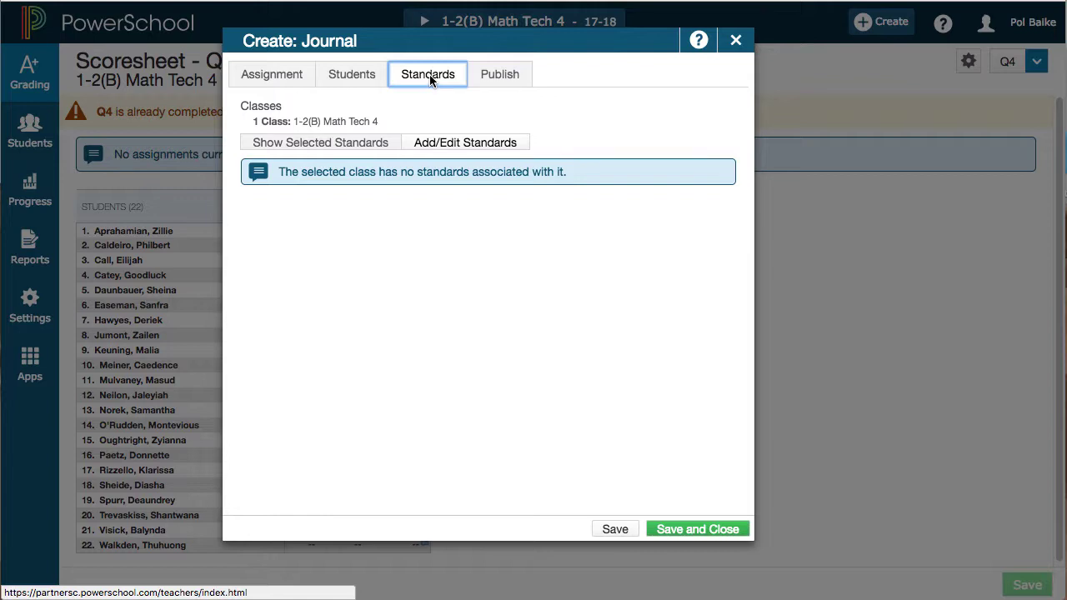
left_click(510, 80)
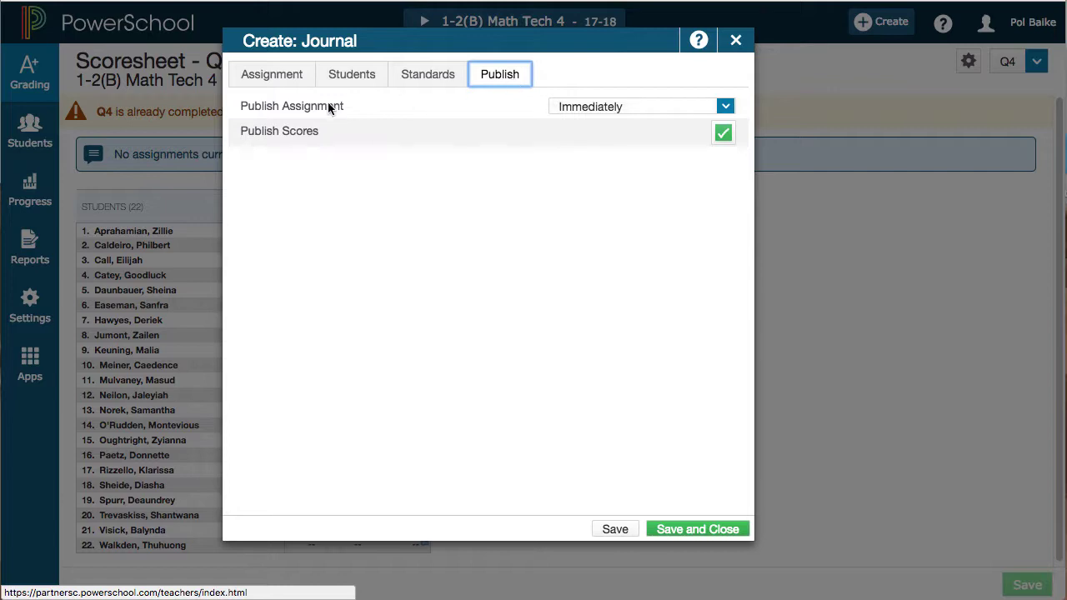
left_click(601, 111)
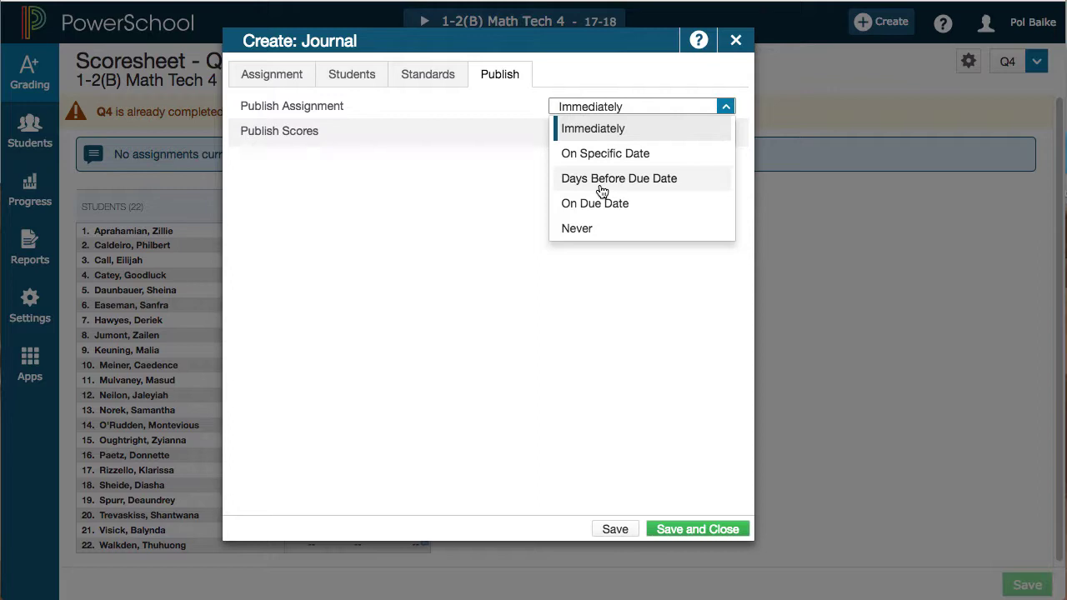
left_click(588, 257)
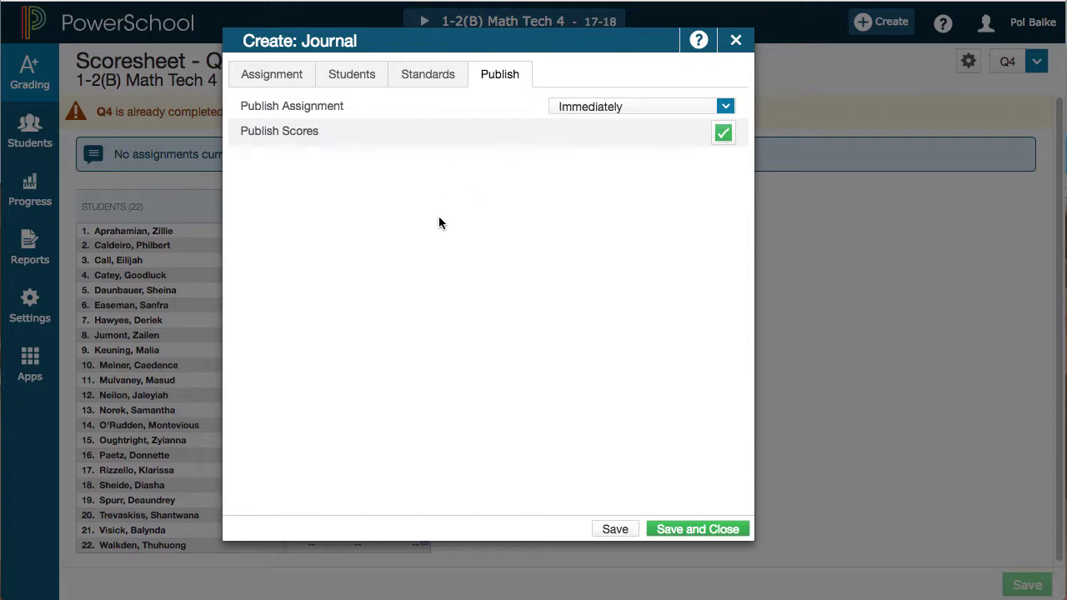
left_click(721, 535)
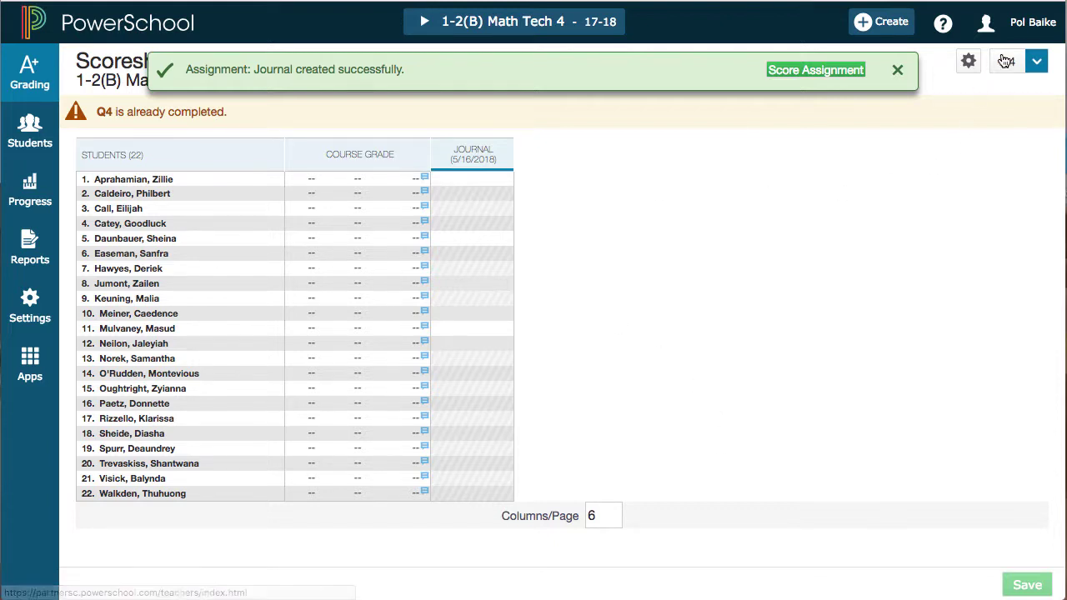
- Switch the scoresheet to the larger row display with student icons and select the first student's Journal score
left_click(1029, 23)
left_click(994, 212)
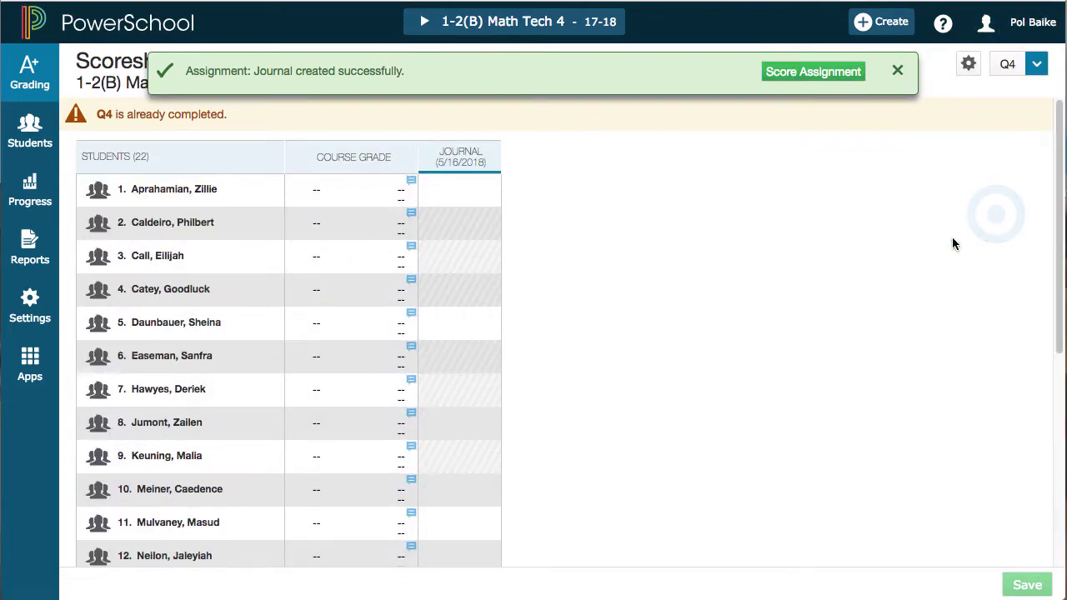
left_click(465, 194)
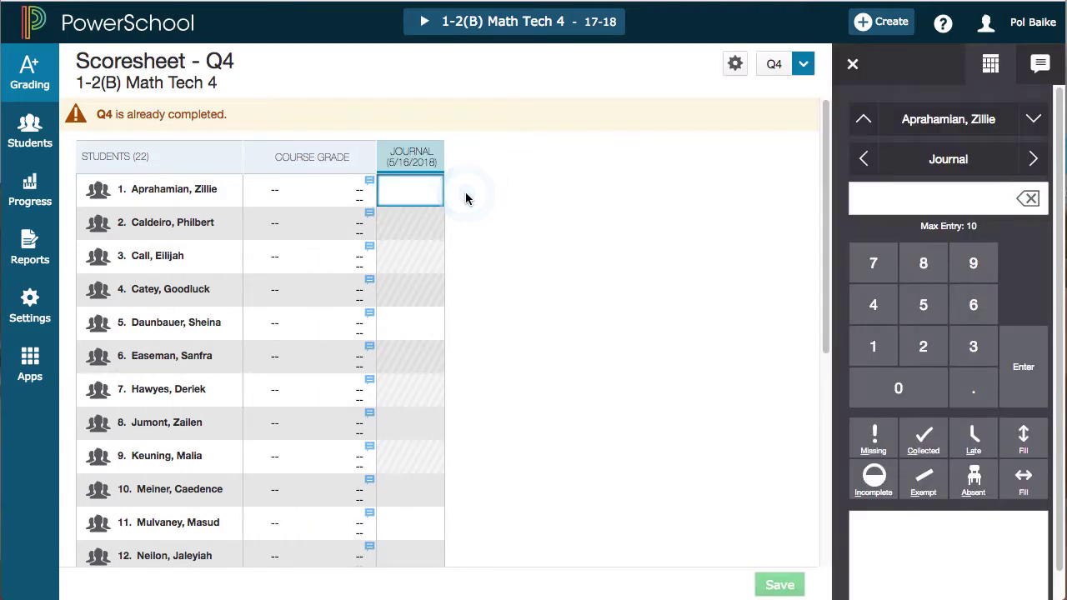
- Inspect the shaded Journal cells of students 2, 3 and 4, who are excluded from the assignment
left_click(414, 231)
left_click(412, 265)
left_click(415, 291)
left_click(418, 261)
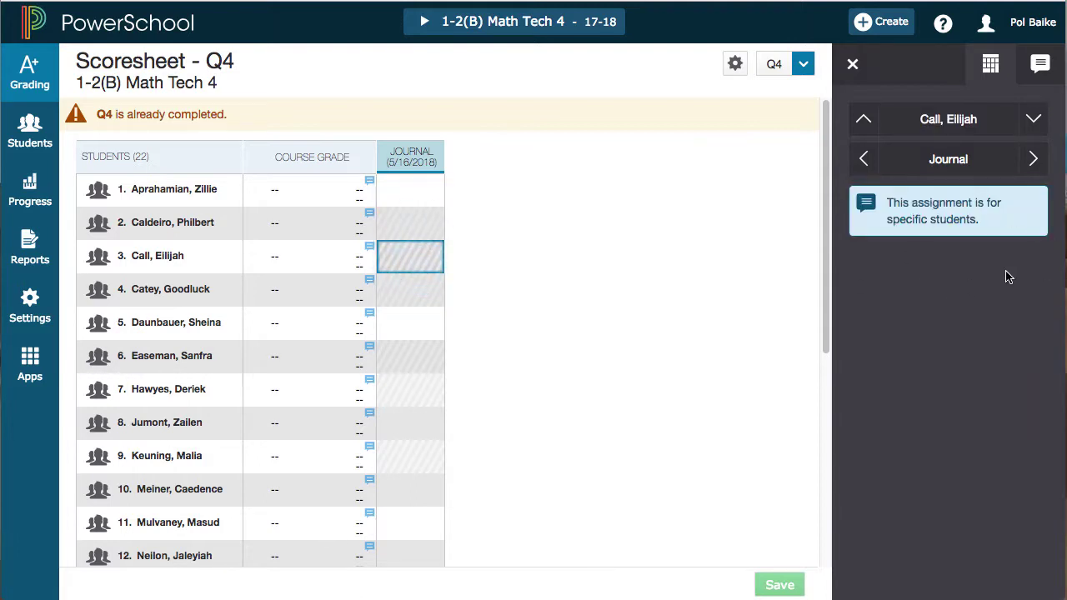
left_click(422, 230)
left_click(423, 265)
left_click(425, 296)
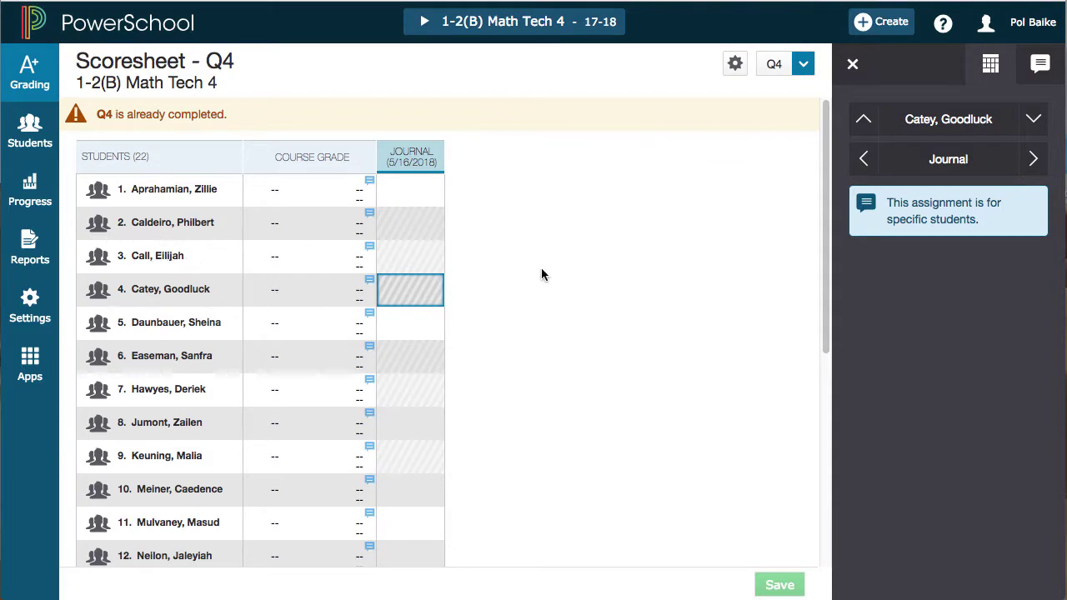
- Enter Journal scores of 8 for student 1, 3 for student 5, 2 for student 11 and 3 for student 12
left_click(410, 203)
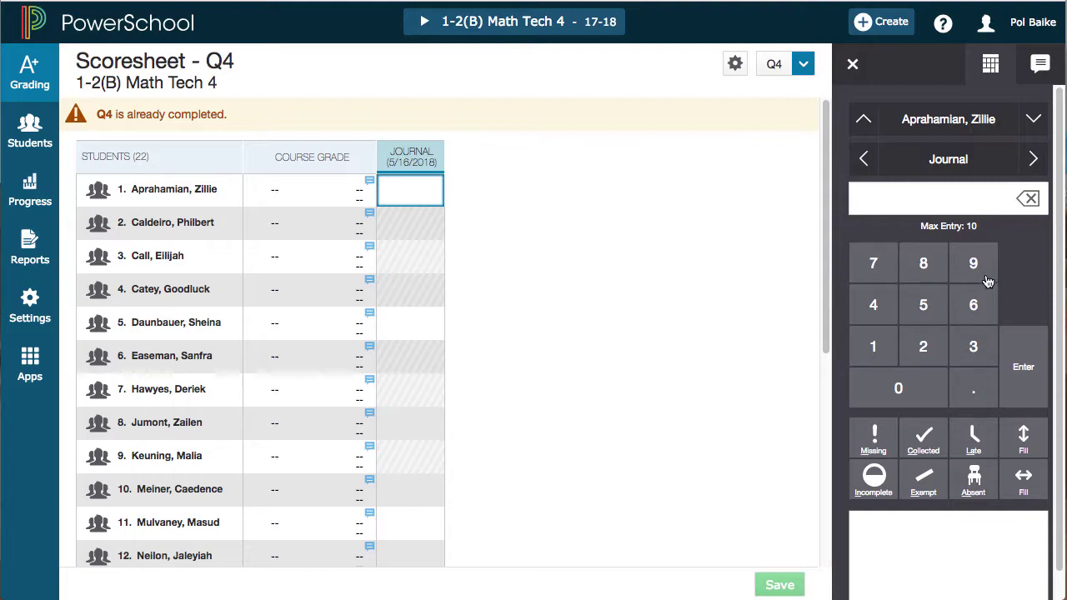
left_click(920, 274)
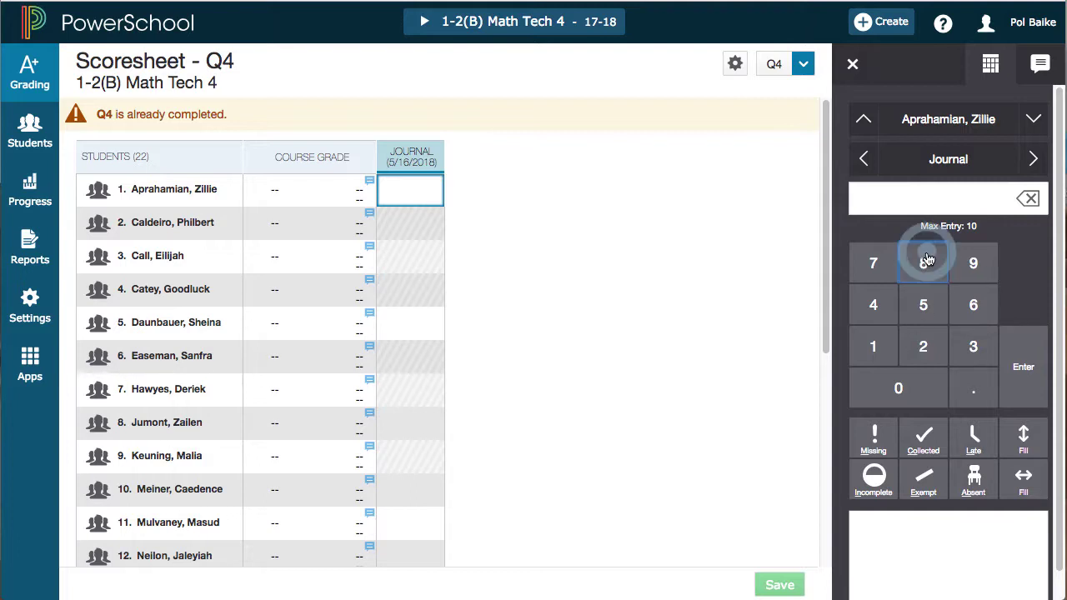
left_click(402, 330)
left_click(970, 348)
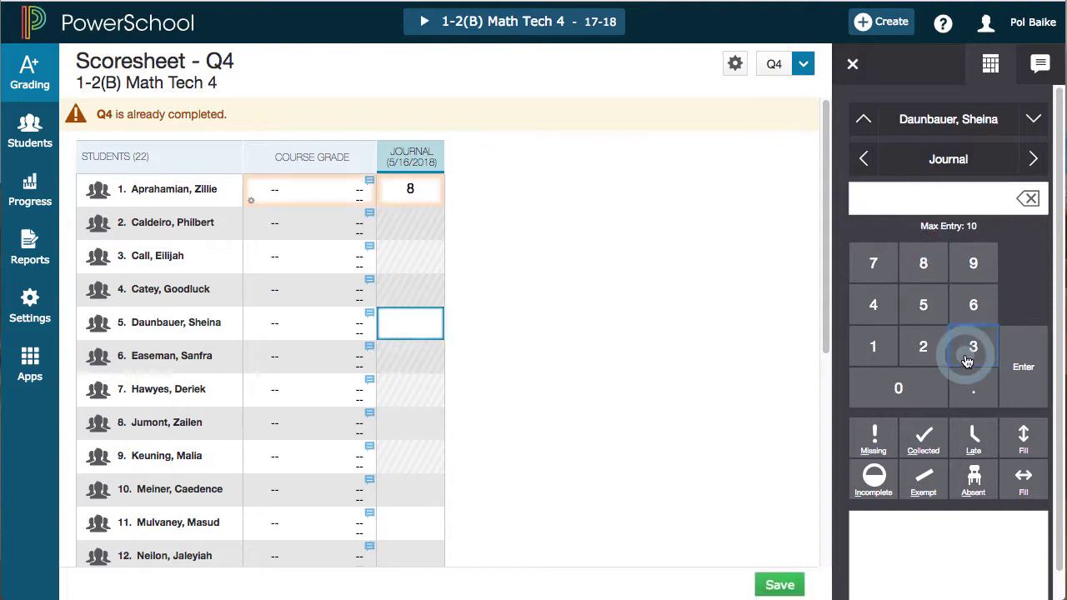
left_click(416, 526)
type("2")
key("Return")
type("3")
key("Return")
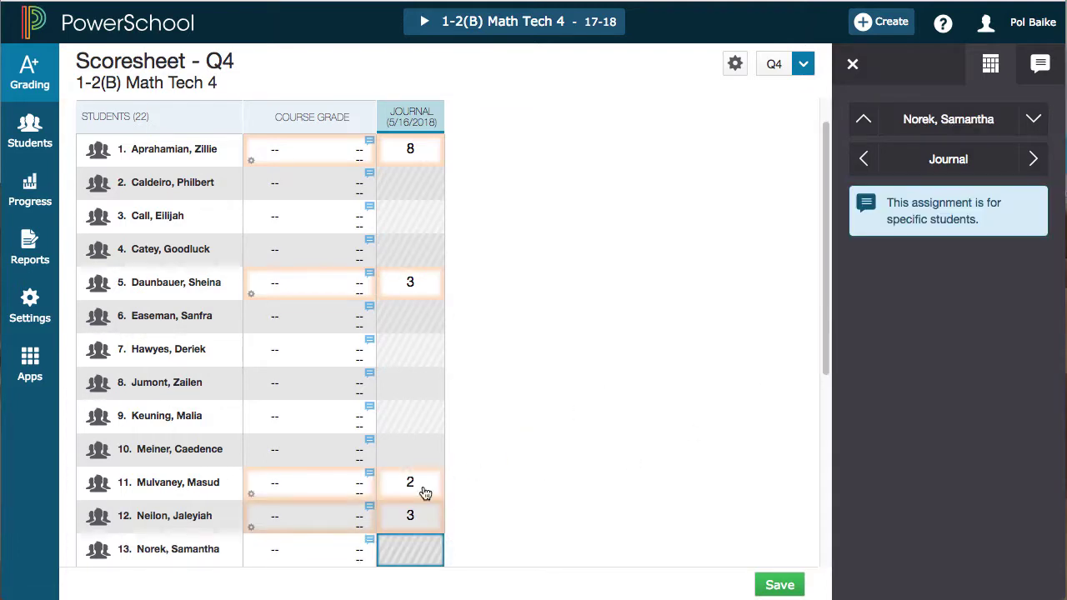
- Mark student 10's Journal assignment as Late and give it a score of 0
left_click(417, 462)
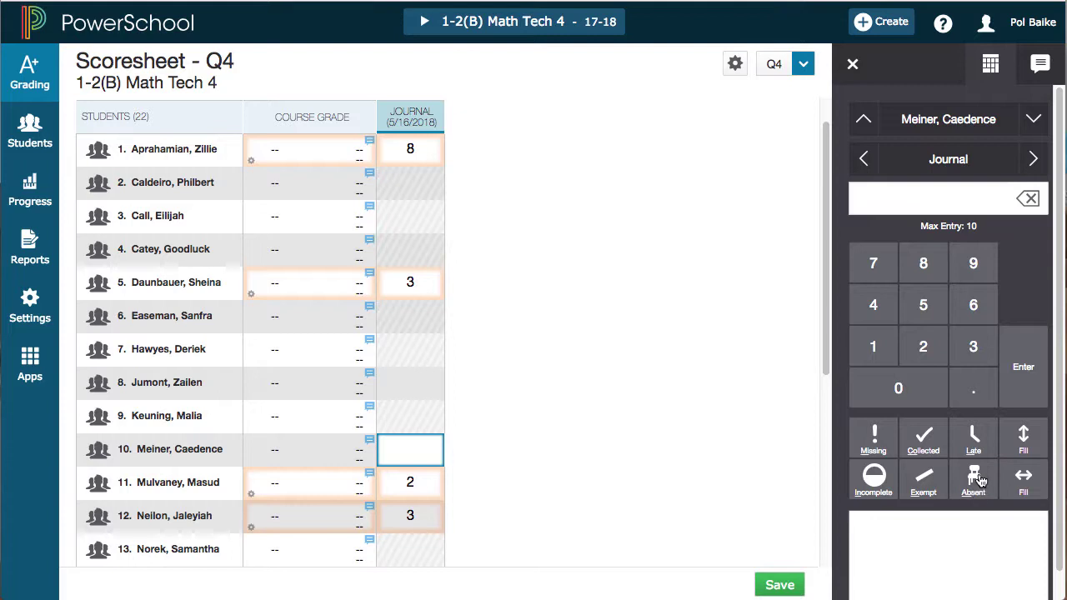
left_click(974, 442)
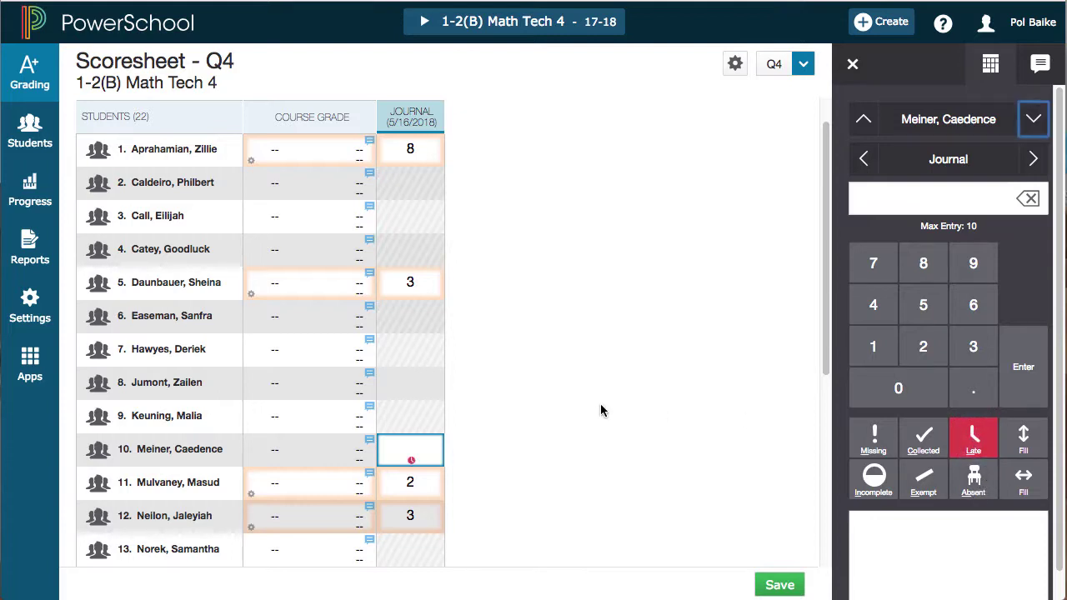
type("0")
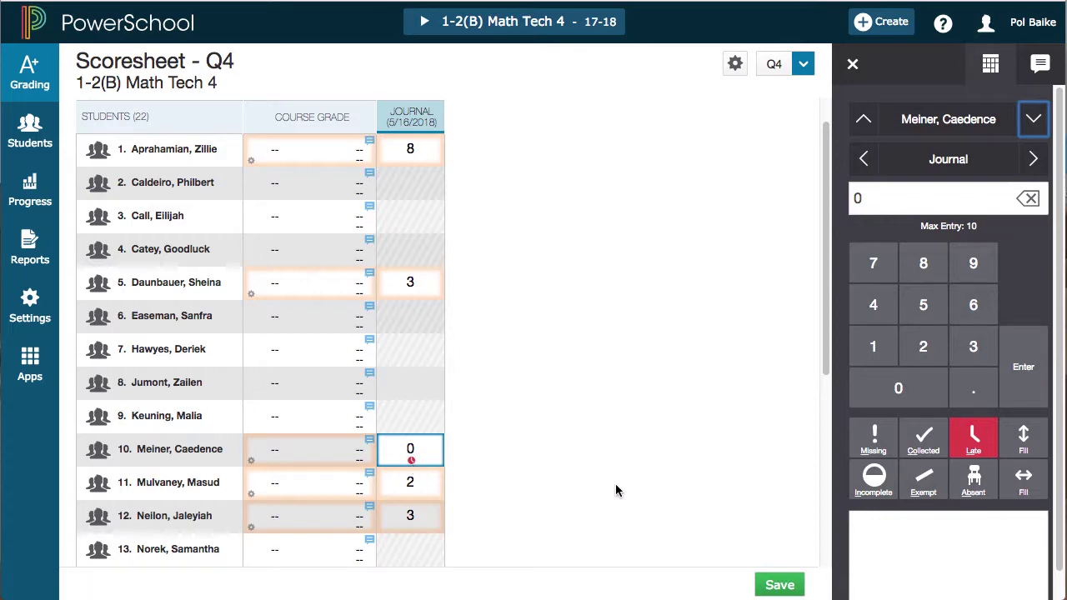
- Clear student 5's Journal score and mark the student Absent for that assignment
scroll(533, 479, "down", 8)
scroll(515, 494, "up", 10)
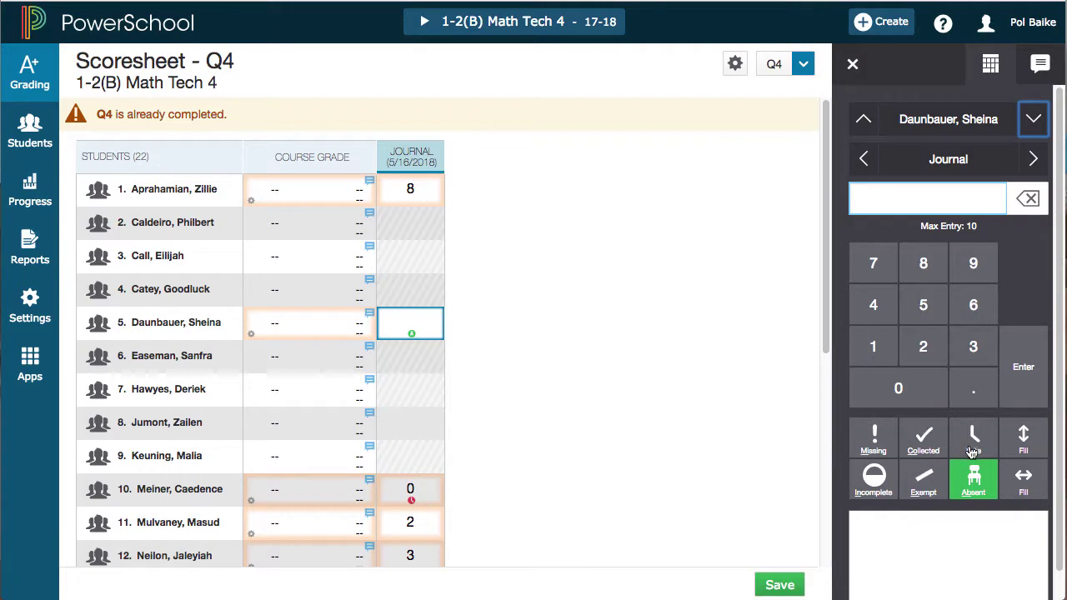
left_click(605, 396)
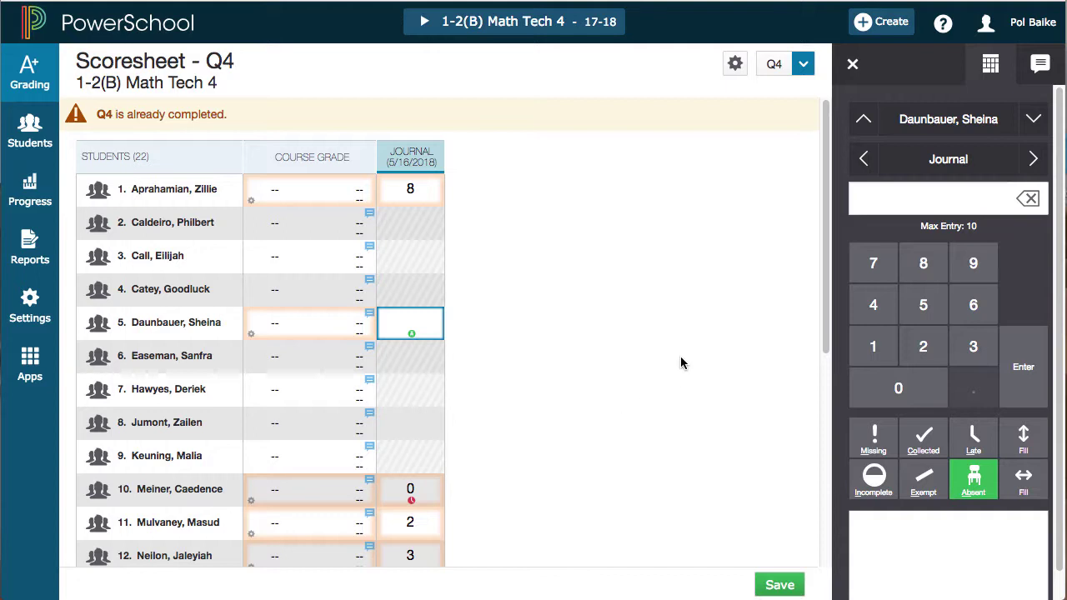
- Add the comment "Please contact counselor about summer school options." to student 5's Journal score and return to score entry
scroll(679, 383, "down", 2)
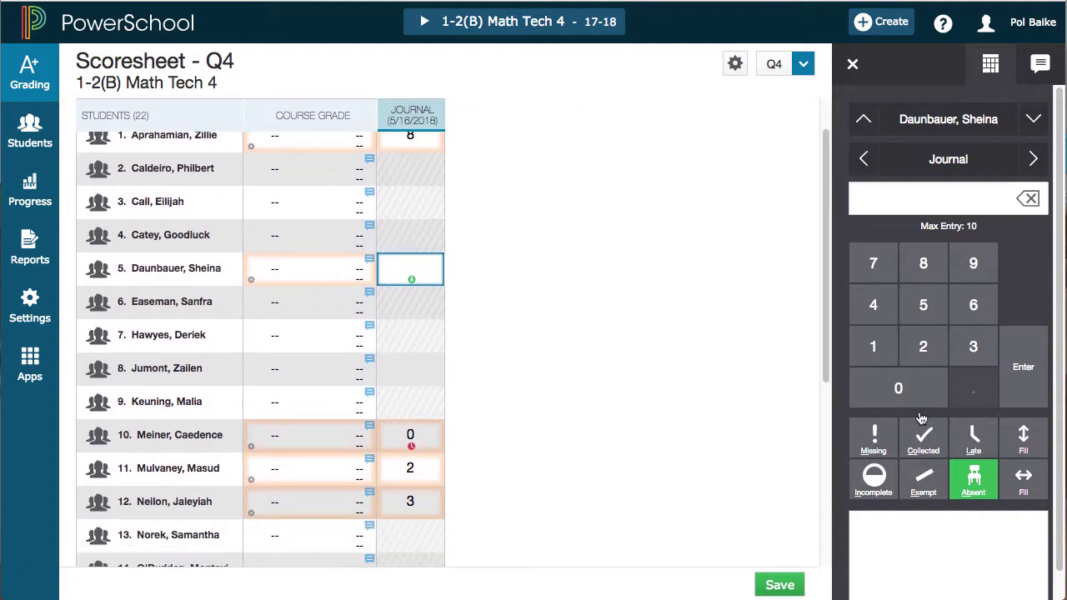
scroll(958, 456, "down", 1)
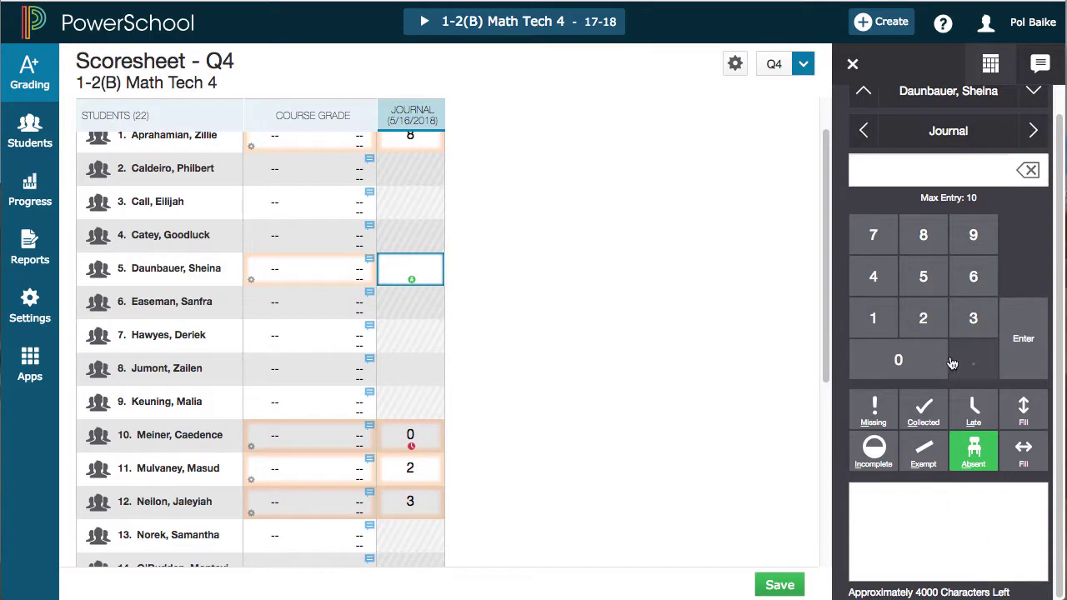
left_click(1041, 67)
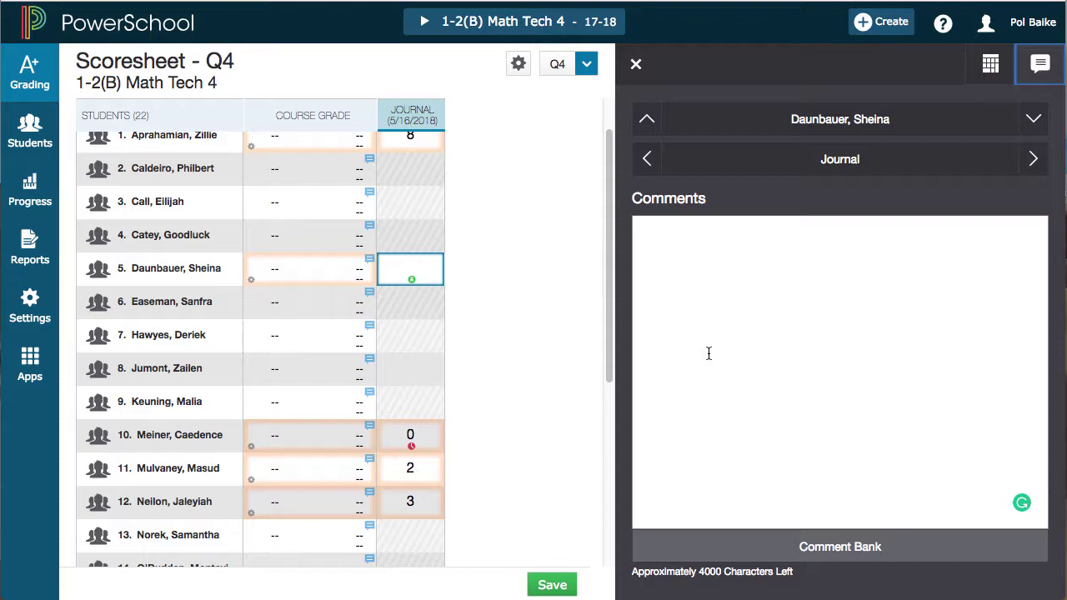
left_click(778, 335)
type("Please contact counselor about summer school options.")
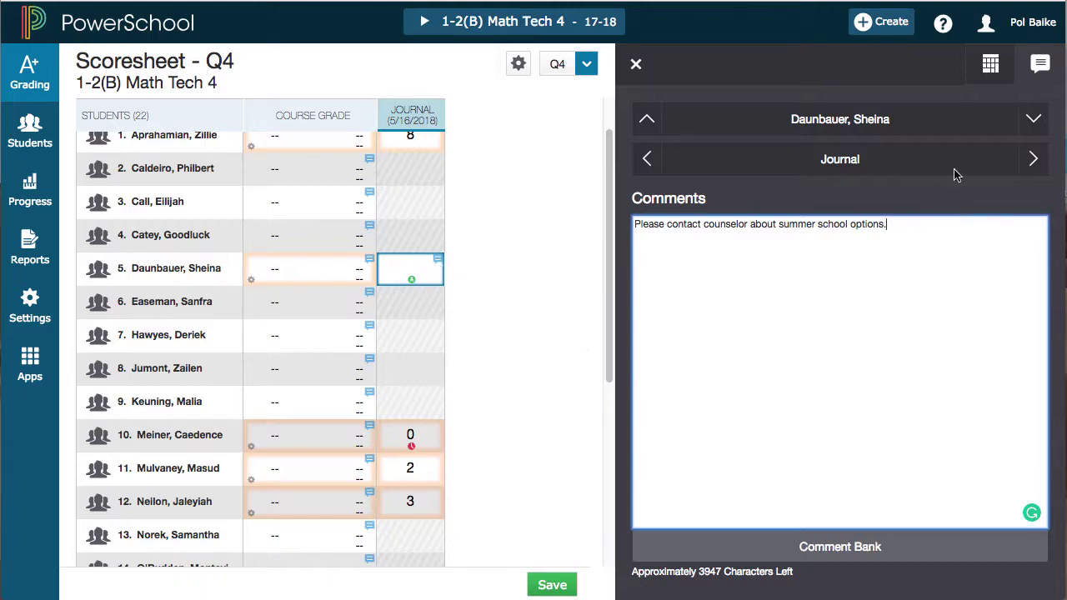
left_click(990, 64)
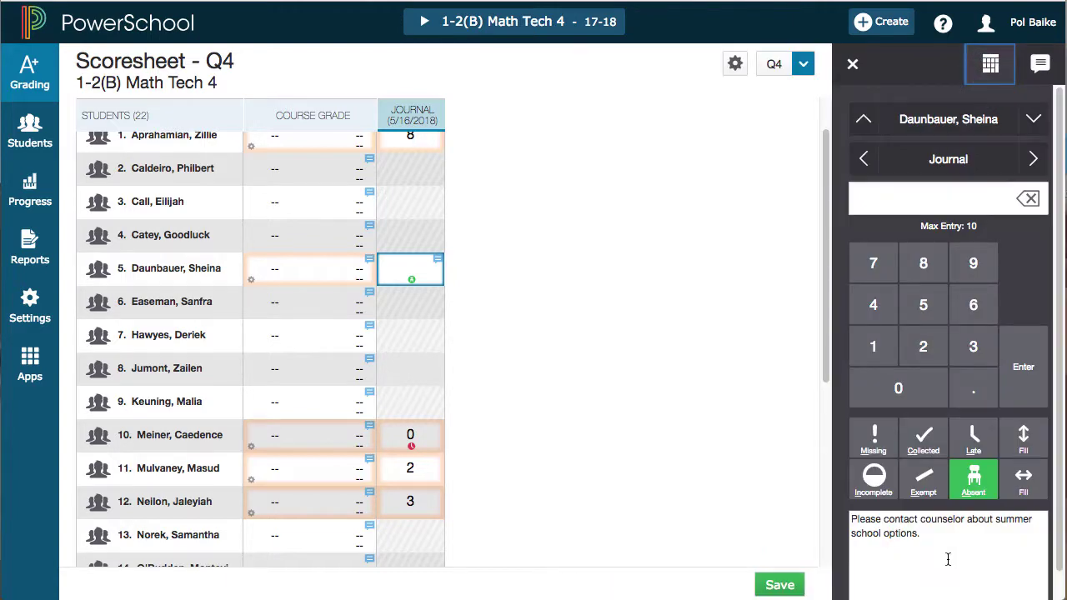